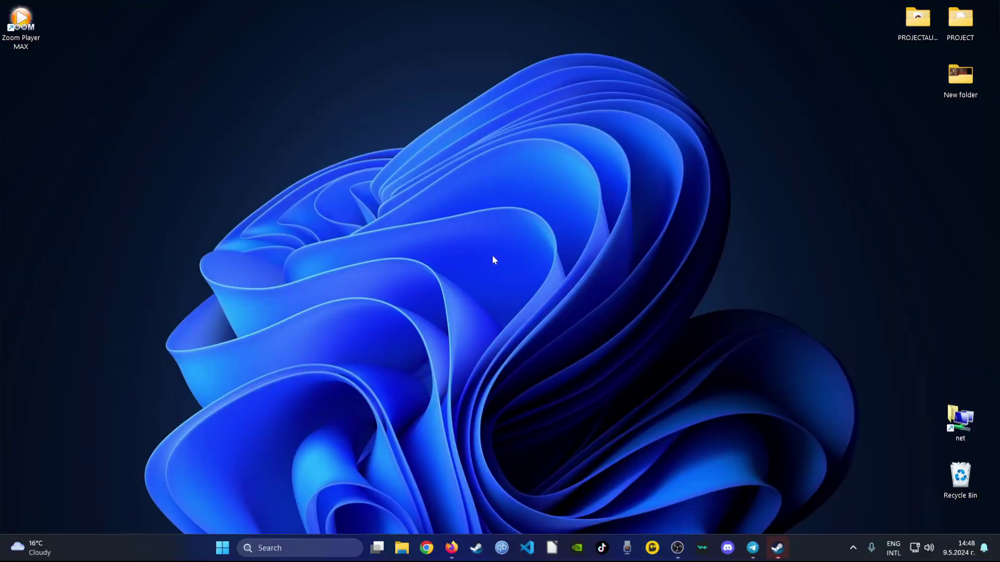
Open the Add or remove programs settings from Windows search.
left_click(283, 548)
type("add o")
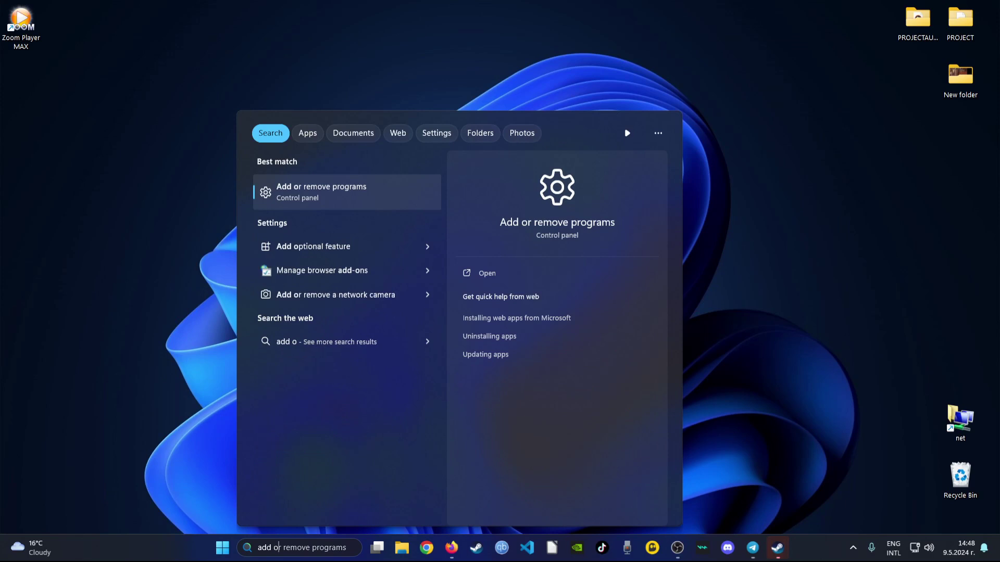
type("r r")
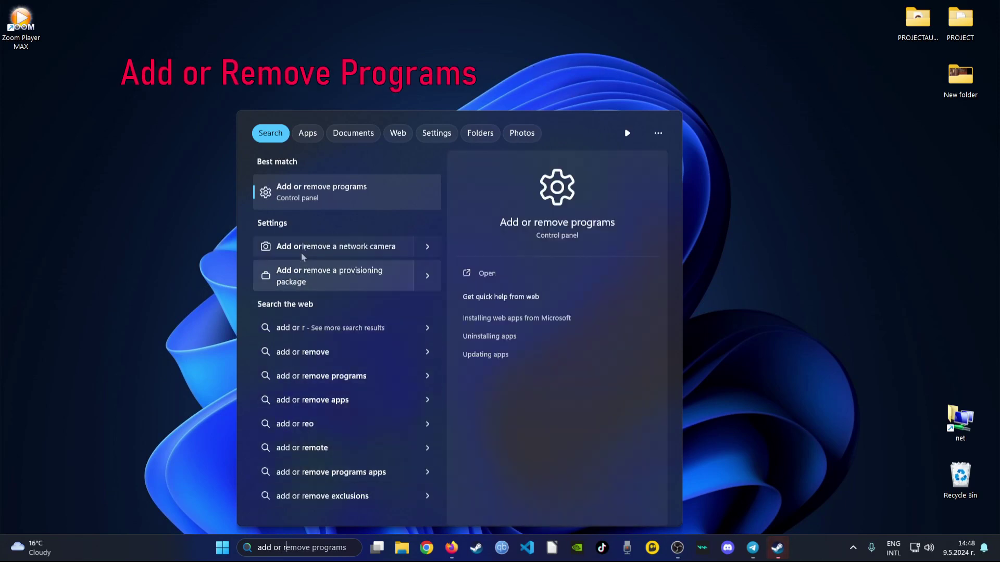
left_click(367, 190)
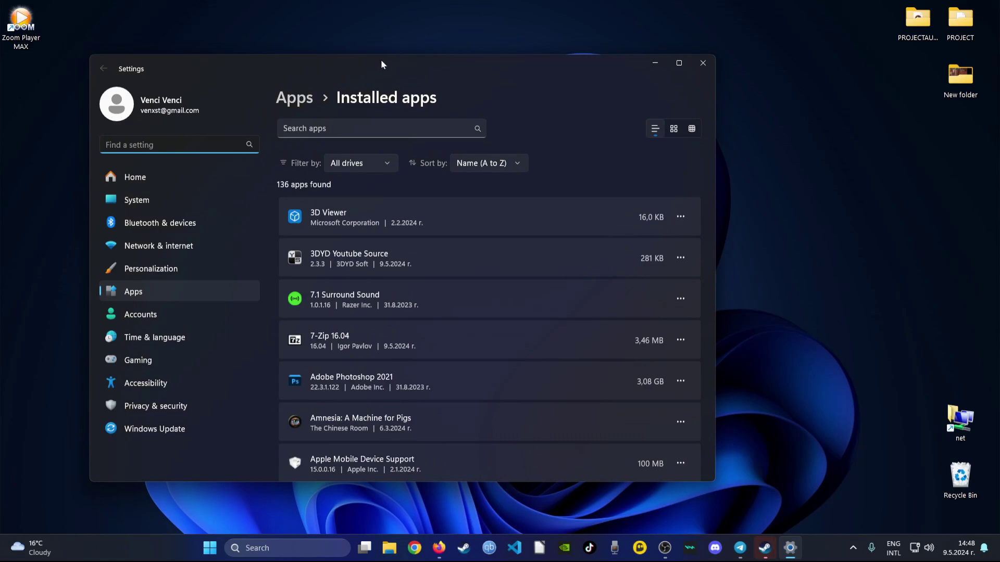
left_click_drag(380, 63, 484, 72)
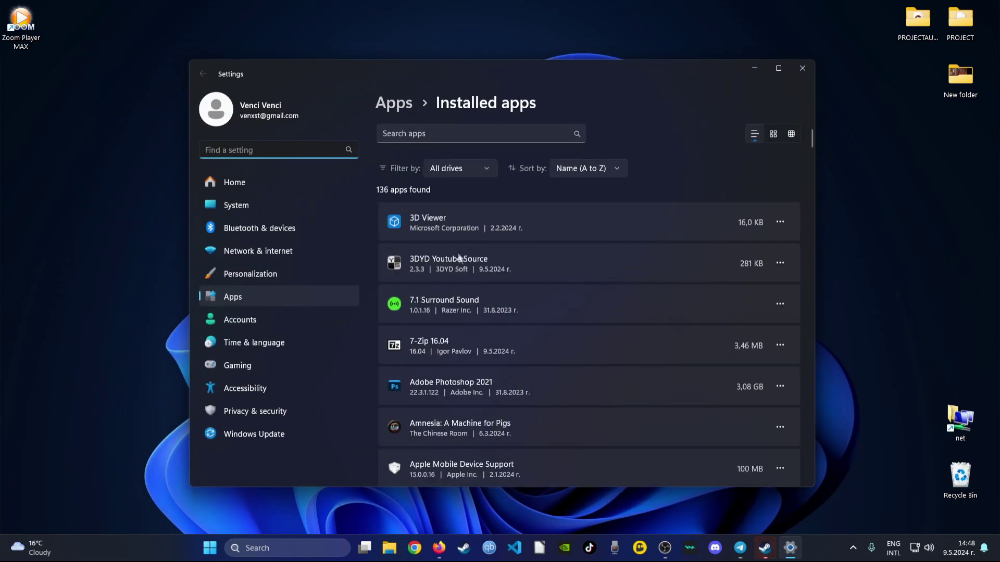
scroll(461, 426, "down", 5)
scroll(459, 422, "down", 5)
scroll(458, 420, "down", 3)
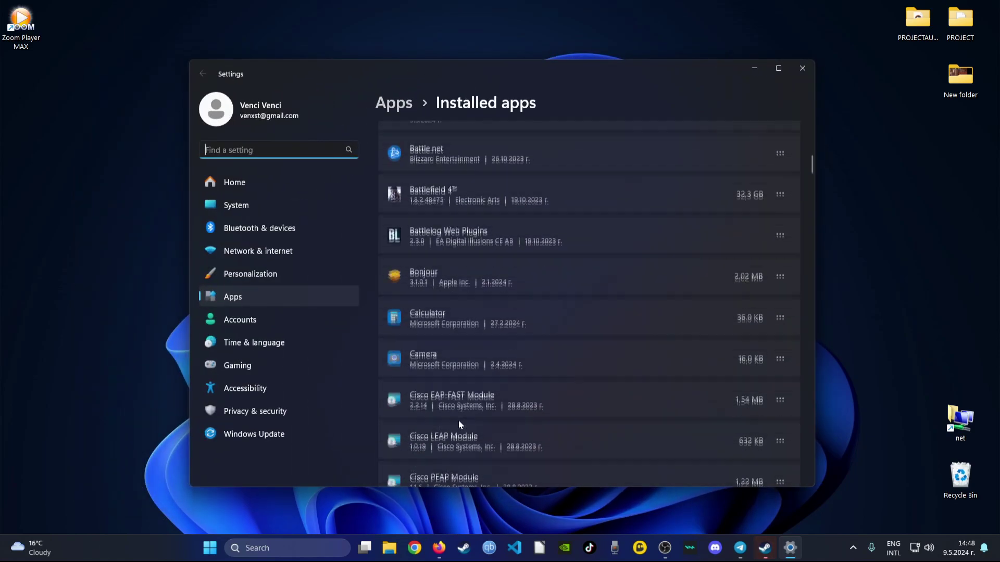
scroll(456, 368, "up", 6)
scroll(454, 349, "up", 5)
Filter installed apps for 'zoom' and confirm uninstalling Zoom Player.
left_click(476, 134)
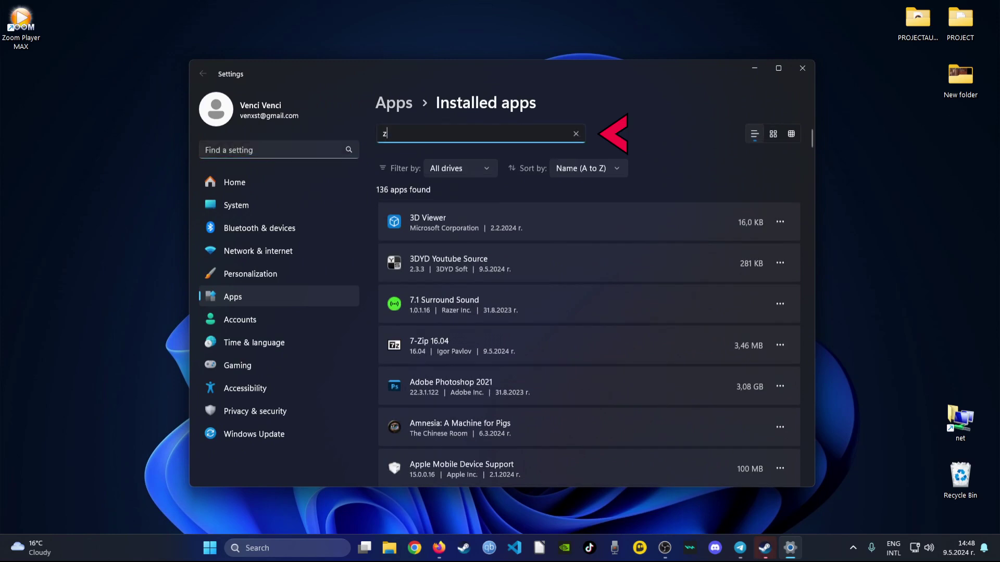
type("zoom")
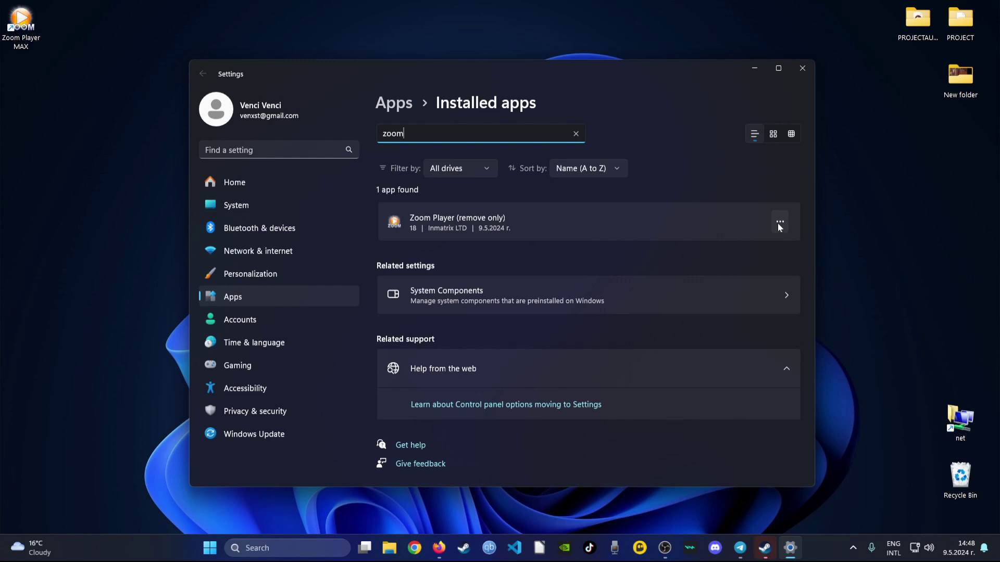
left_click(779, 226)
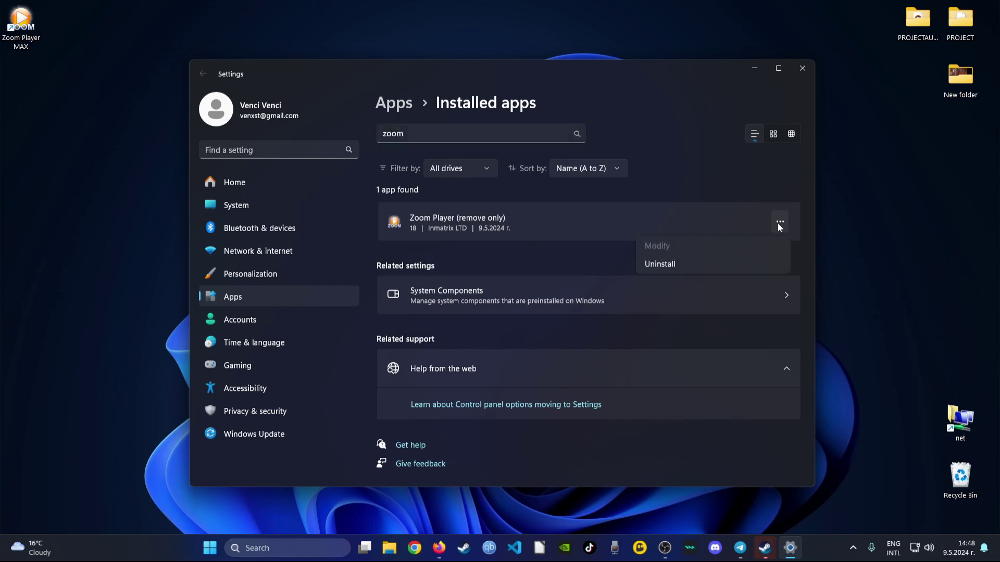
left_click(659, 267)
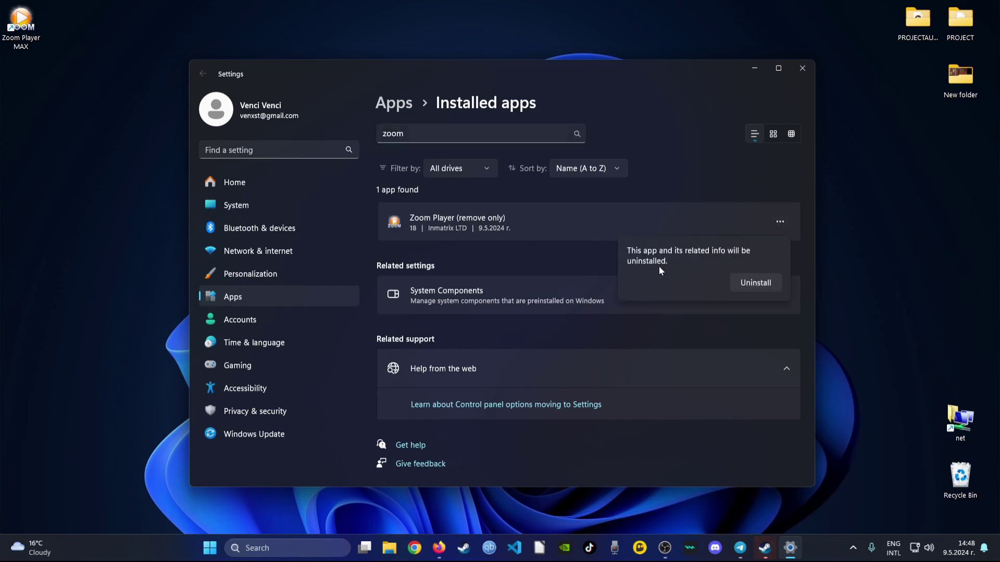
left_click(748, 283)
Advance the Zoom Player MAX wizard, uninstall, and close it once completed.
left_click(568, 363)
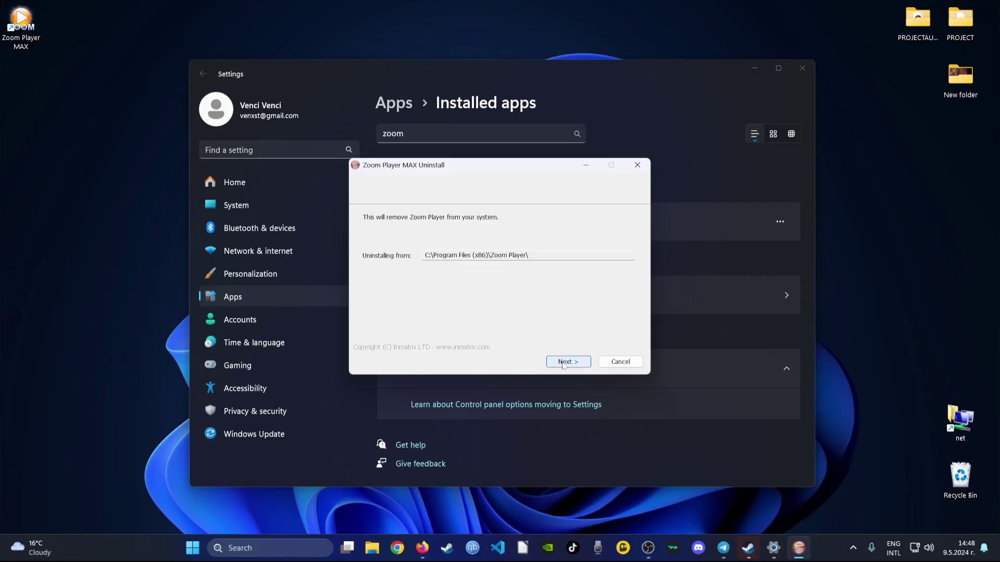
left_click(568, 362)
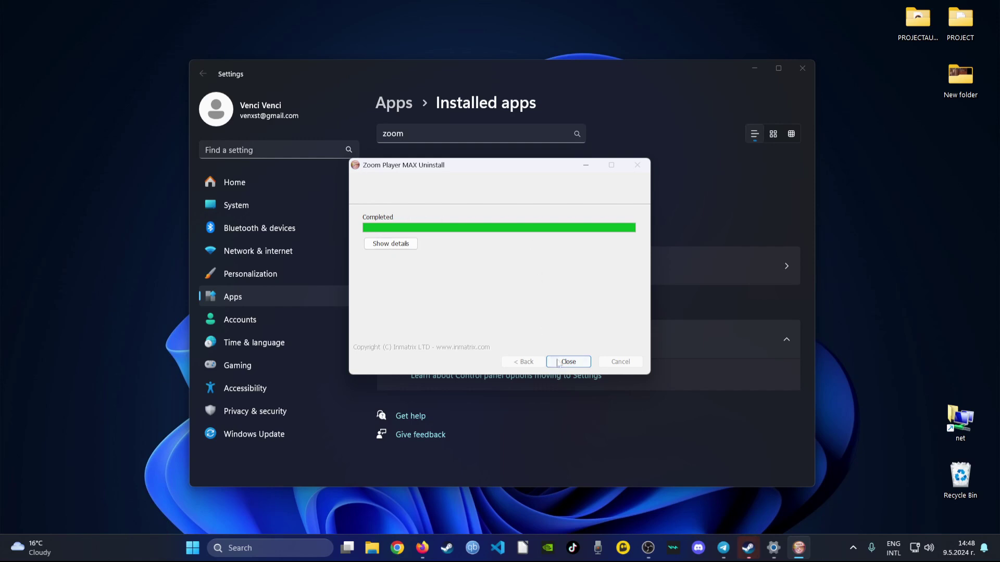
left_click(567, 362)
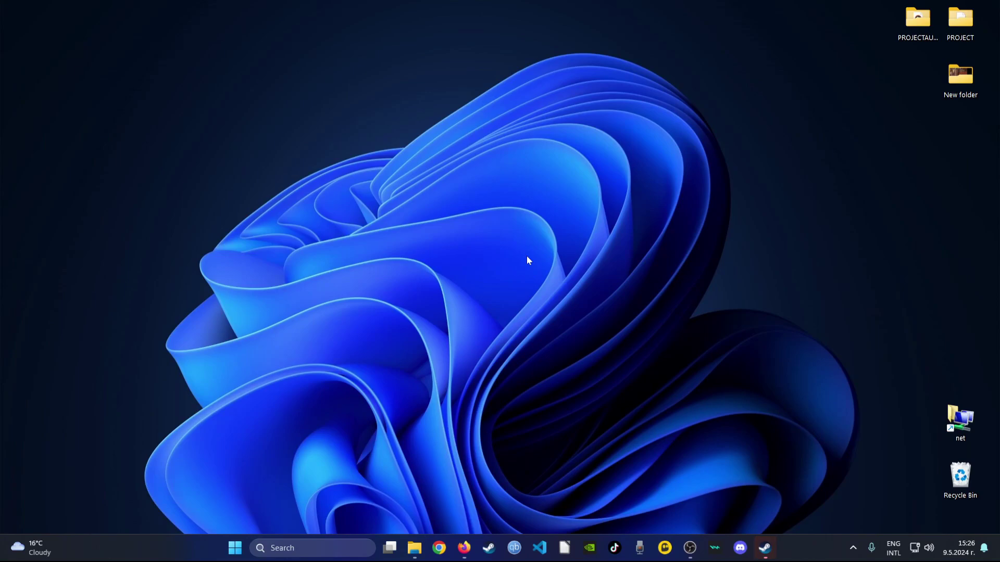
Download the Malware Removal Tool from SensorsTechForum and open the installer from Downloads.
left_click(464, 548)
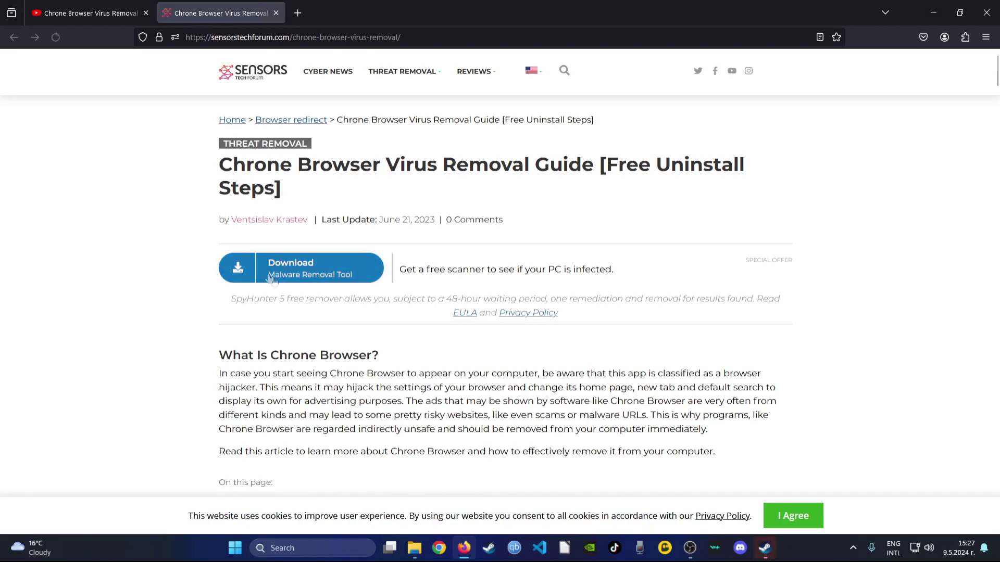
left_click(294, 273)
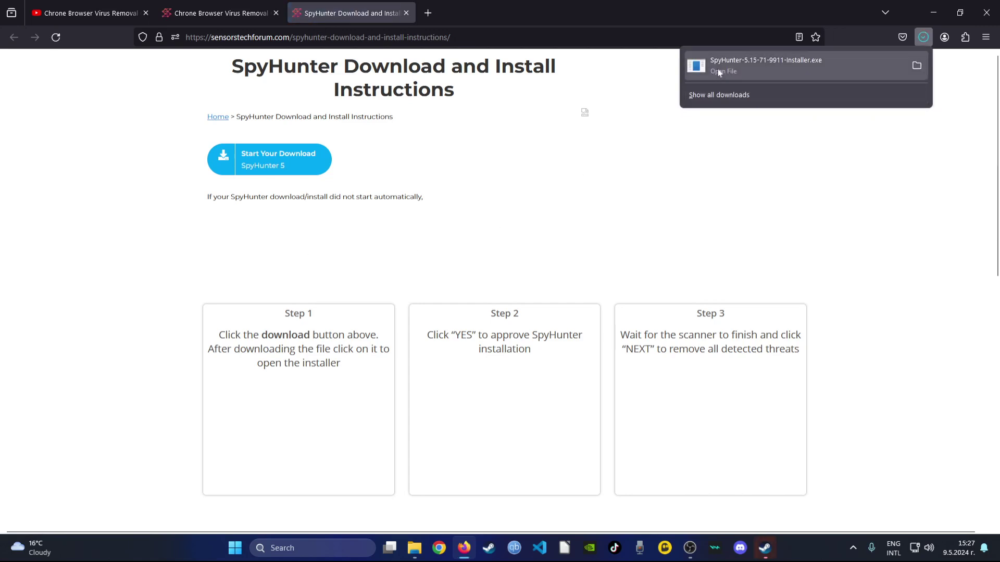
left_click(719, 67)
Install SpyHunter 5 in English, accepting the EULA and Privacy Policy, then finish.
left_click(414, 278)
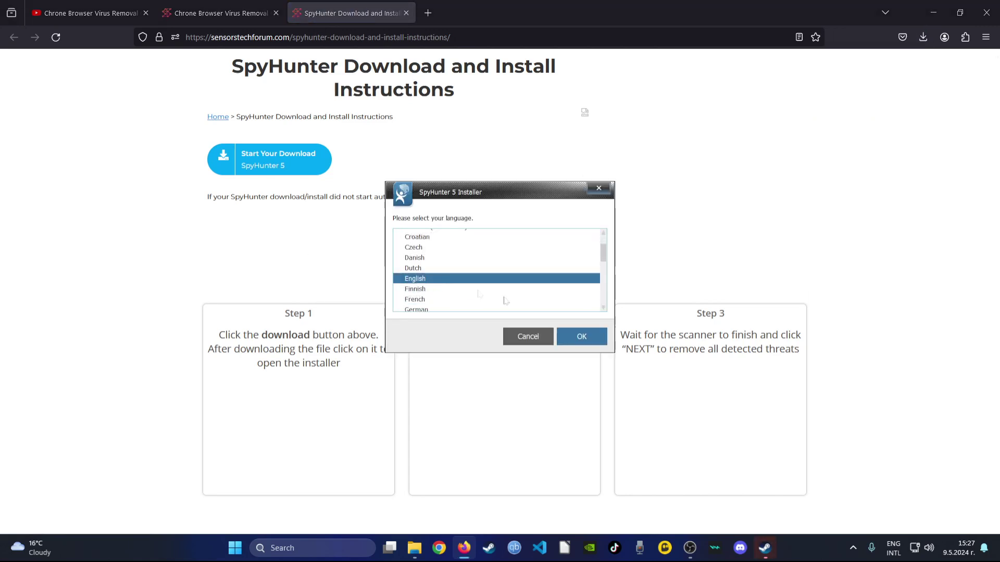
left_click(581, 336)
left_click(615, 357)
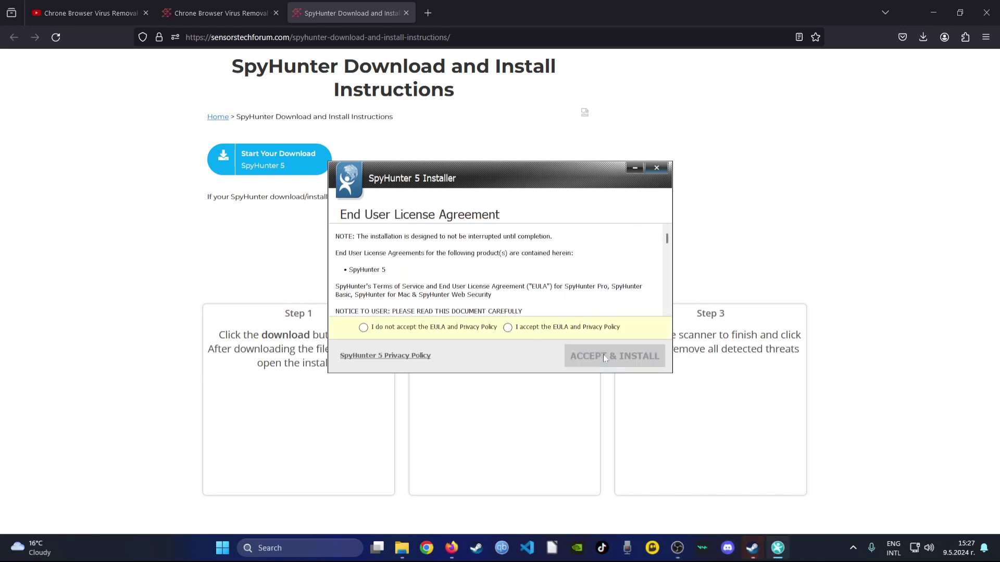
left_click(507, 327)
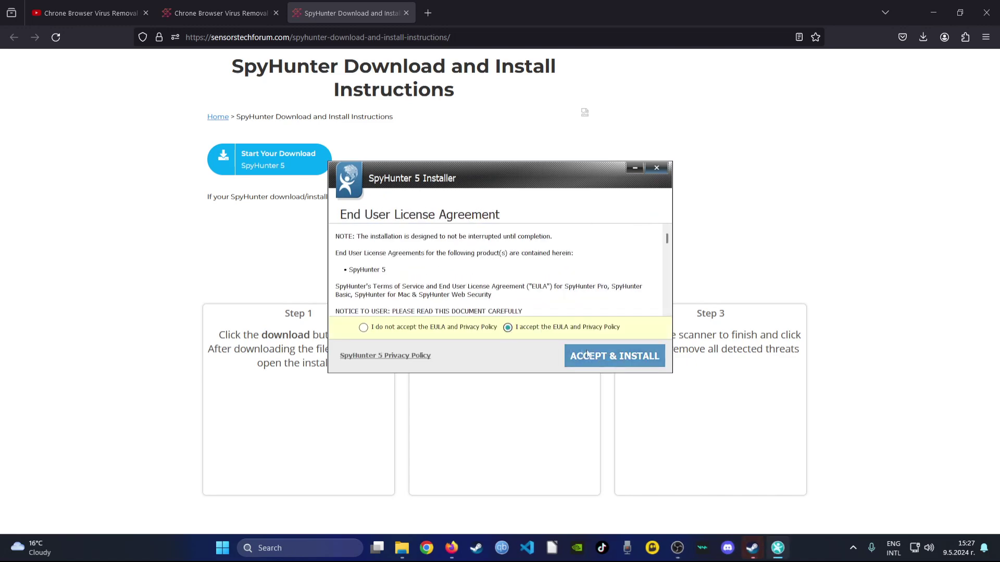
left_click(615, 356)
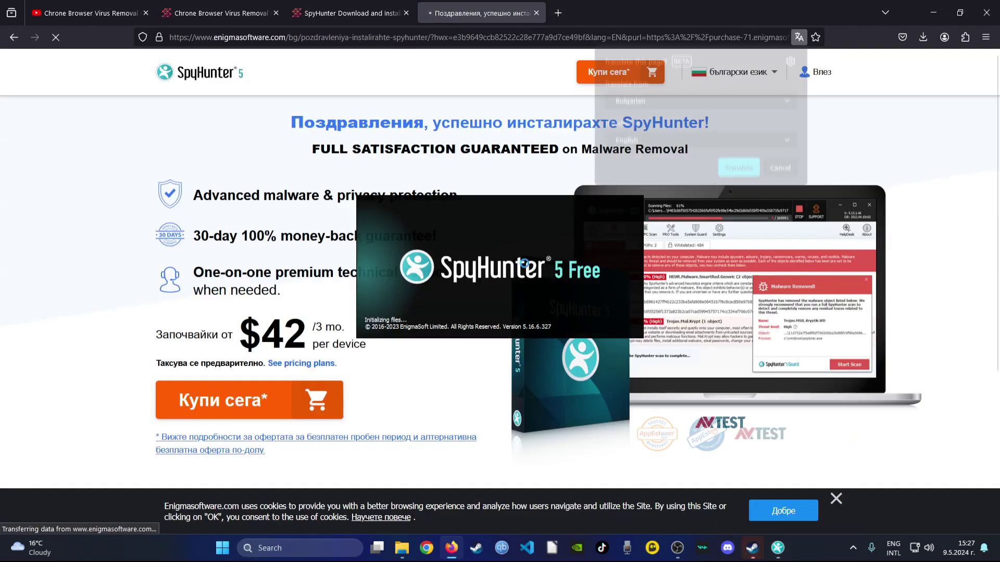
left_click(931, 13)
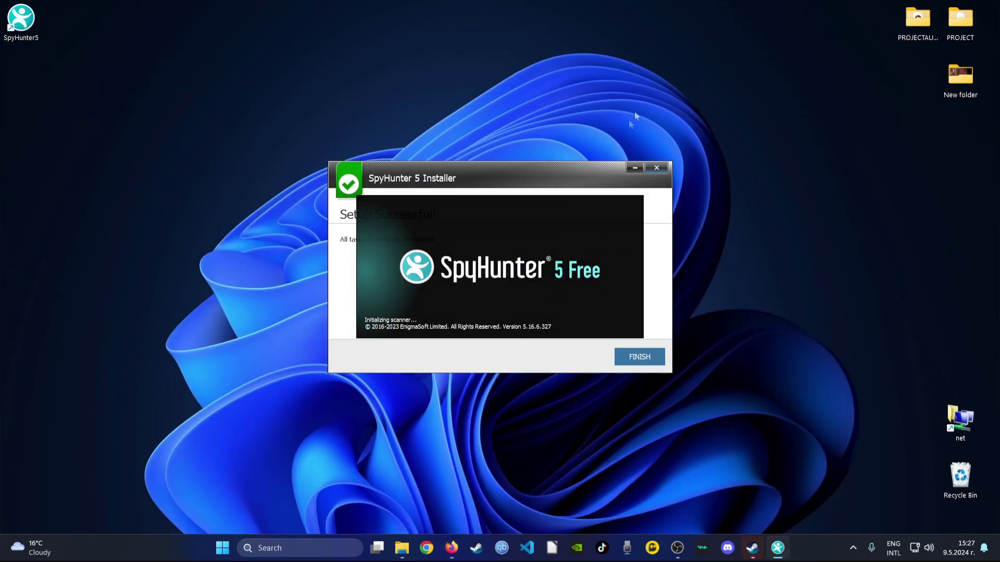
left_click(640, 357)
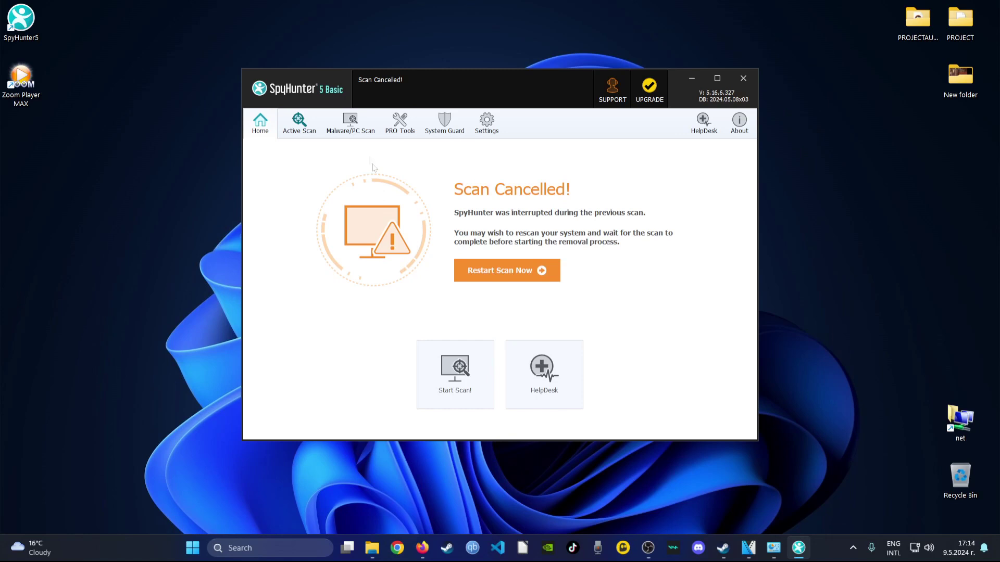
Start a Custom Scan with Rootkits and Vulnerabilities added to the checks.
left_click(350, 123)
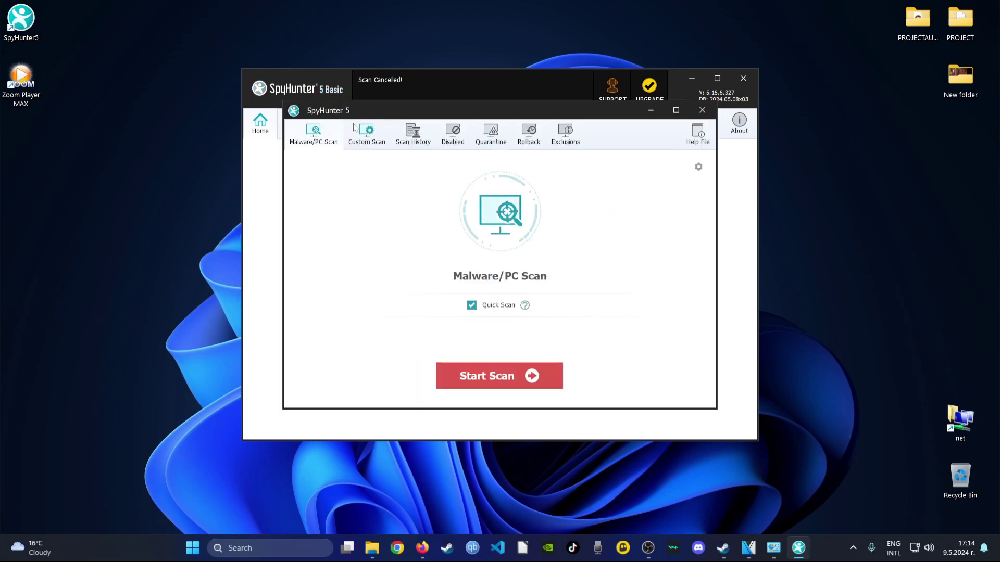
left_click(363, 137)
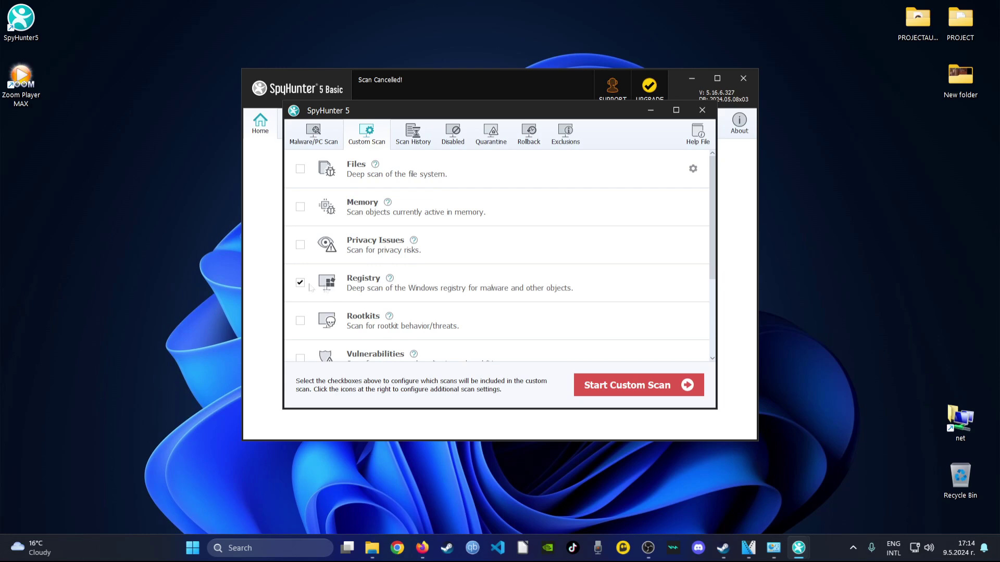
scroll(358, 290, "down", 2)
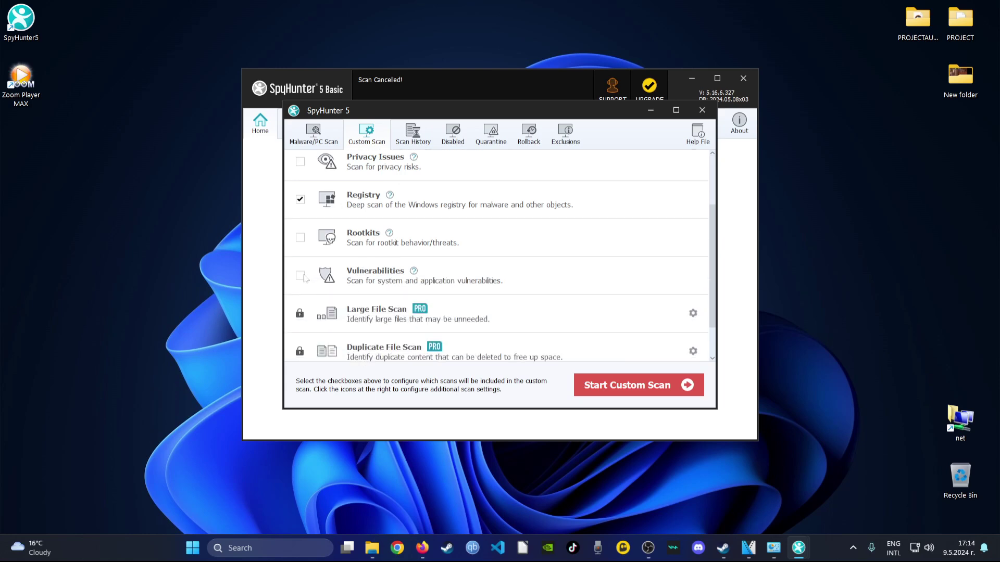
scroll(305, 278, "up", 3)
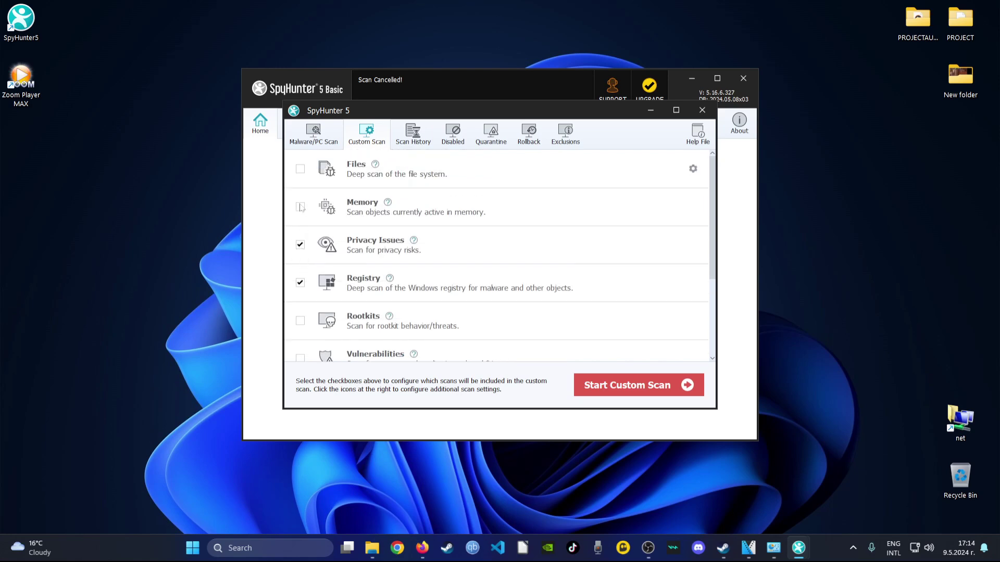
scroll(299, 173, "down", 1)
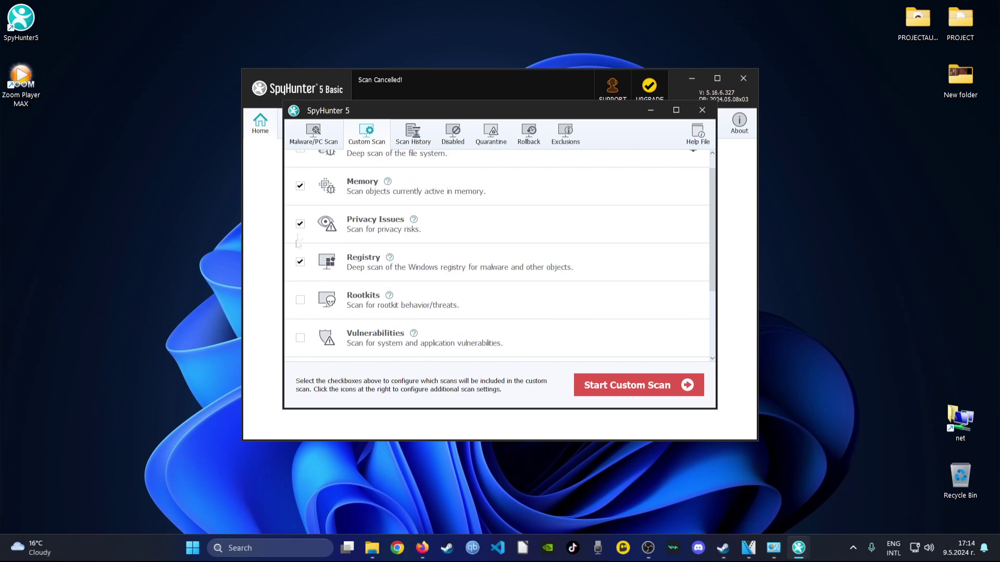
scroll(303, 309, "down", 2)
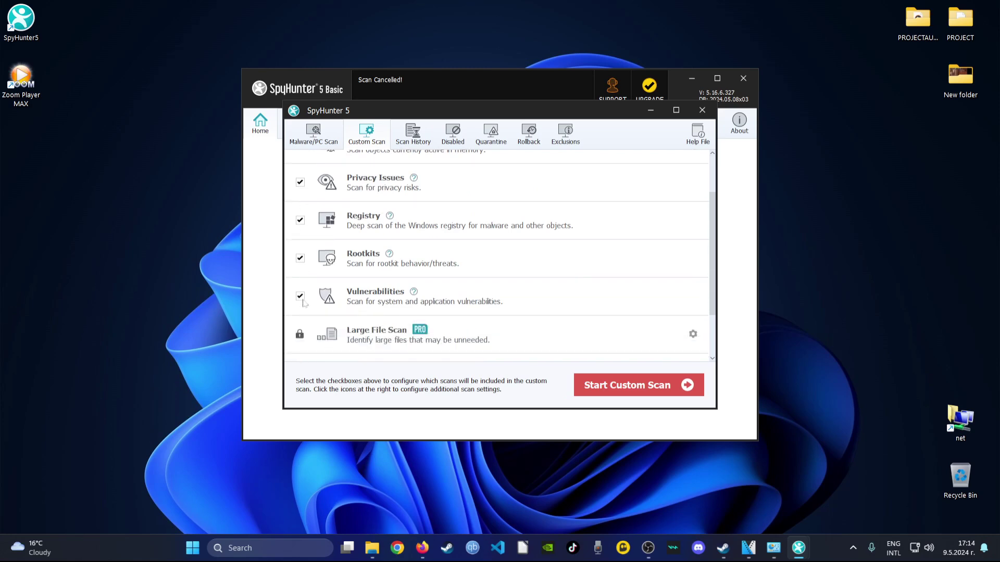
left_click(620, 385)
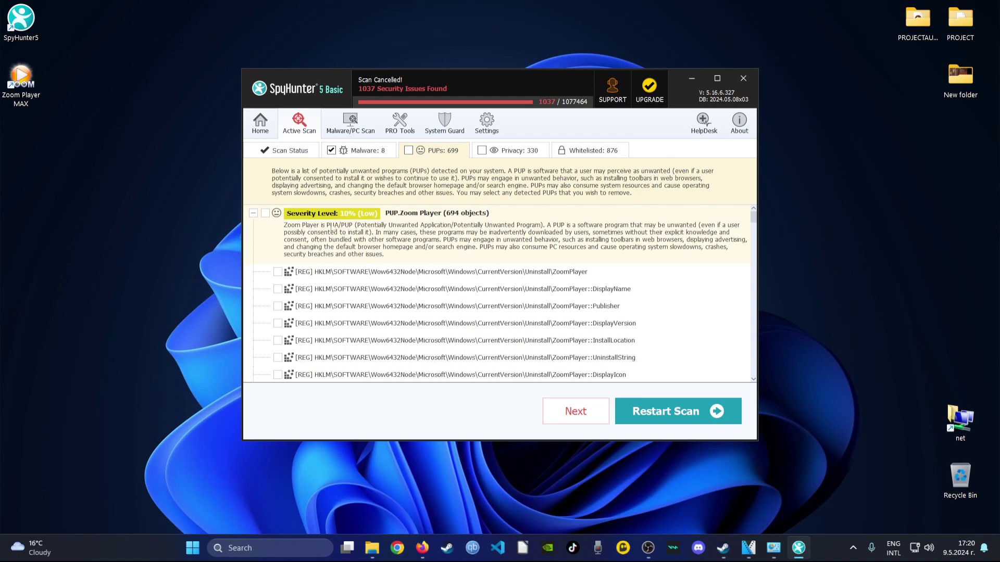
scroll(364, 291, "down", 2)
scroll(359, 291, "down", 1)
scroll(279, 235, "down", 2)
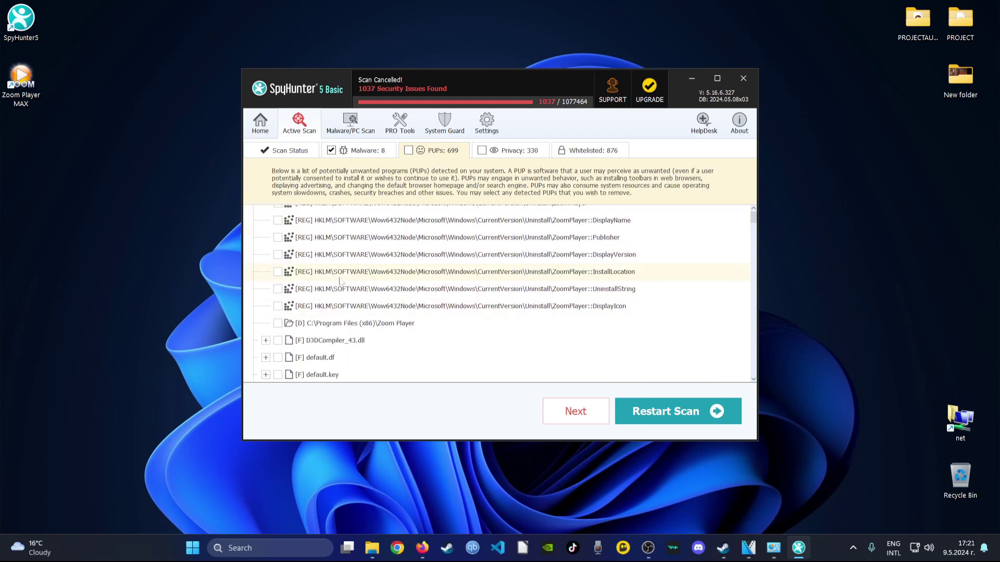
scroll(280, 258, "down", 2)
scroll(280, 290, "down", 2)
scroll(281, 321, "down", 1)
scroll(280, 330, "down", 2)
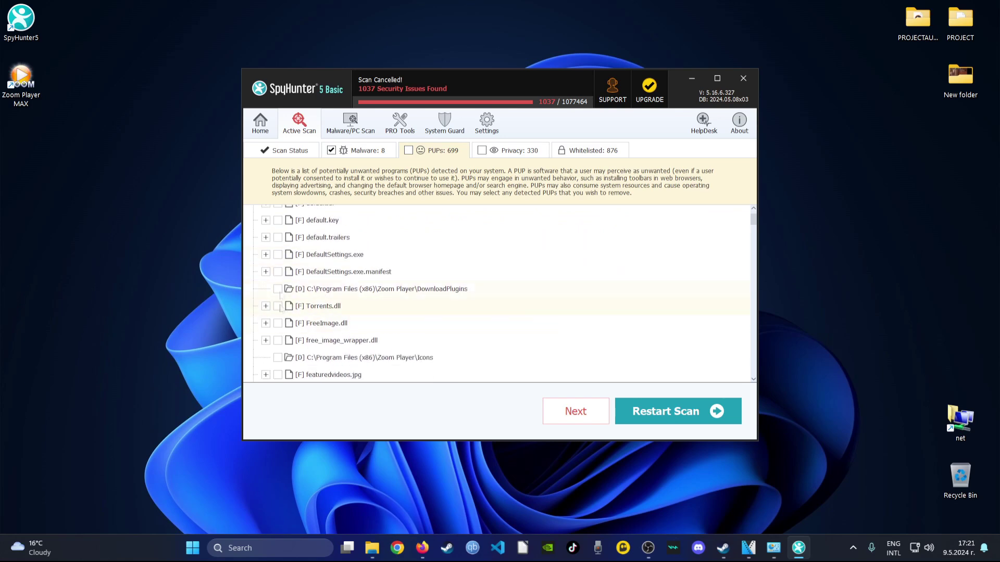
scroll(279, 330, "down", 3)
scroll(282, 336, "down", 2)
scroll(283, 344, "down", 2)
scroll(283, 344, "down", 3)
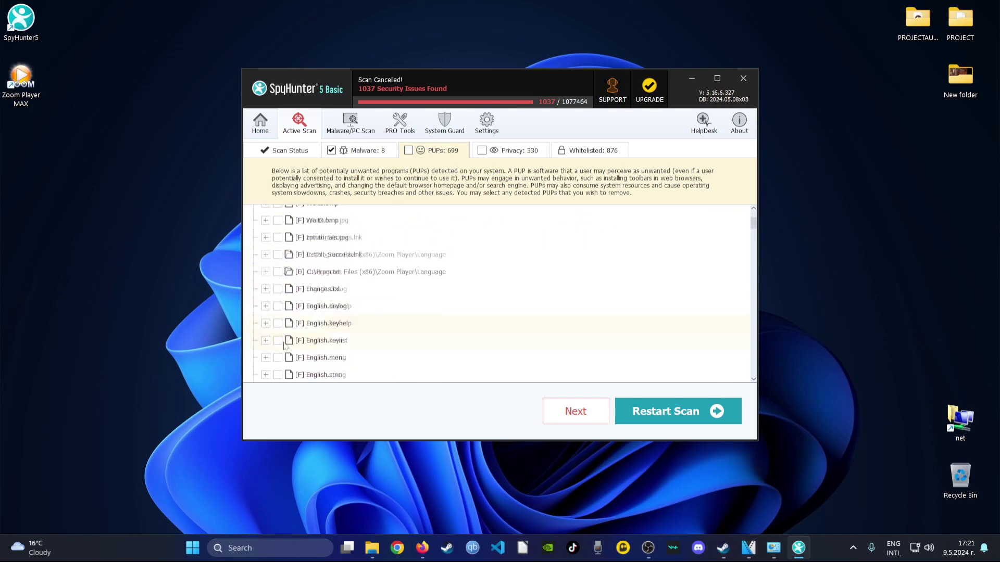
scroll(281, 344, "down", 3)
scroll(280, 343, "down", 1)
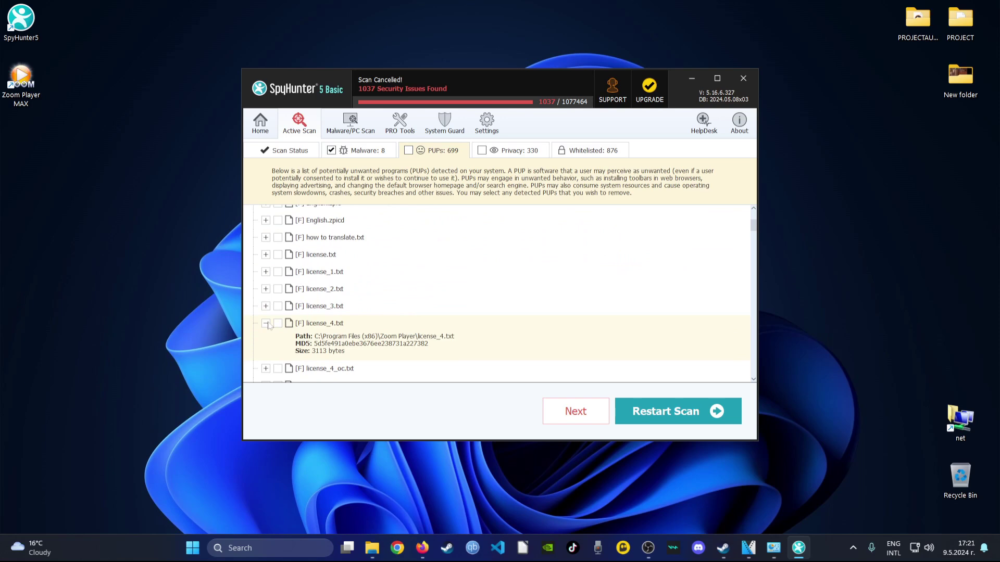
scroll(374, 335, "up", 2)
scroll(391, 336, "up", 2)
scroll(400, 337, "up", 3)
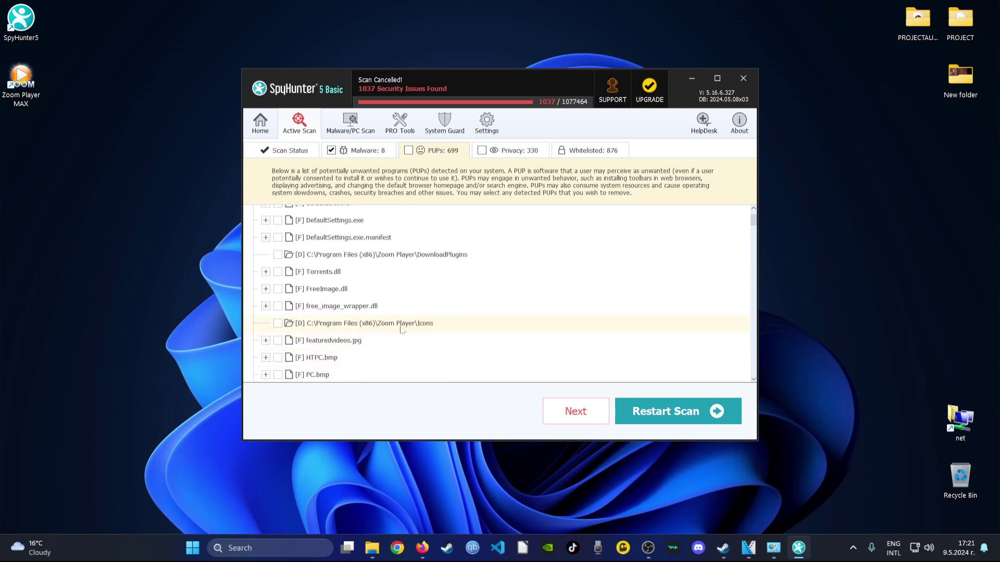
scroll(400, 336, "up", 2)
Review the Privacy and Malware results, check all 694 PUP objects, and proceed.
left_click(516, 151)
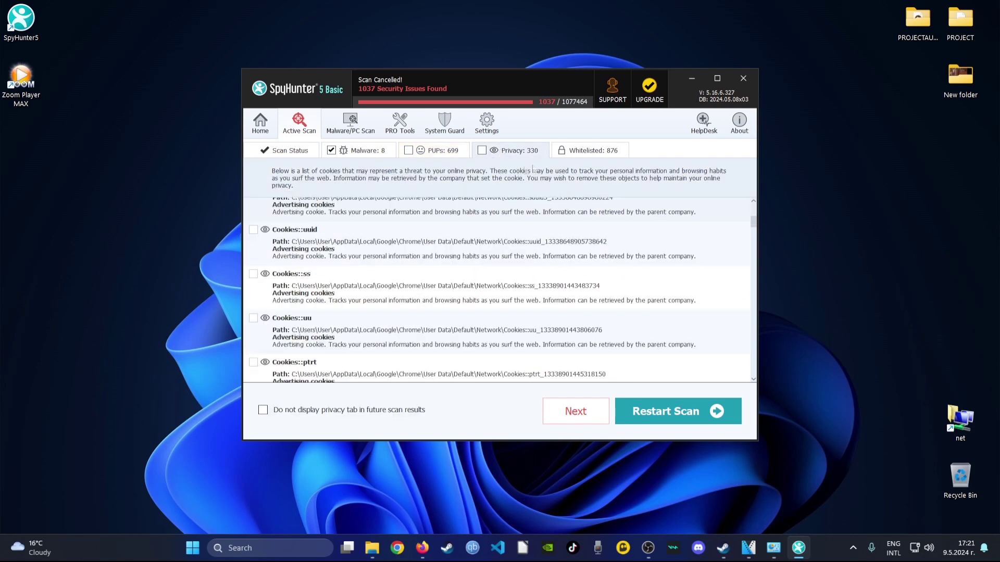
left_click(359, 150)
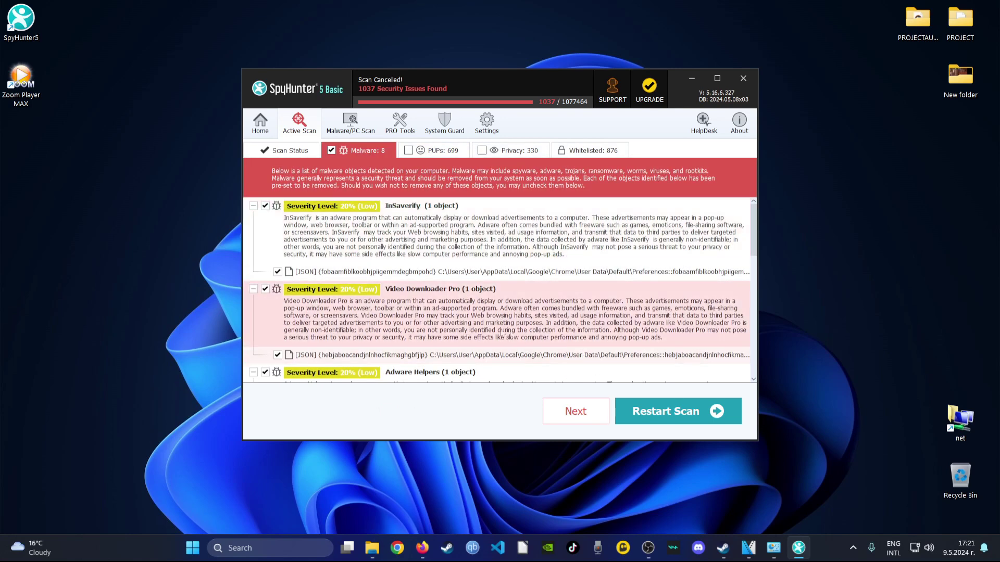
left_click(434, 150)
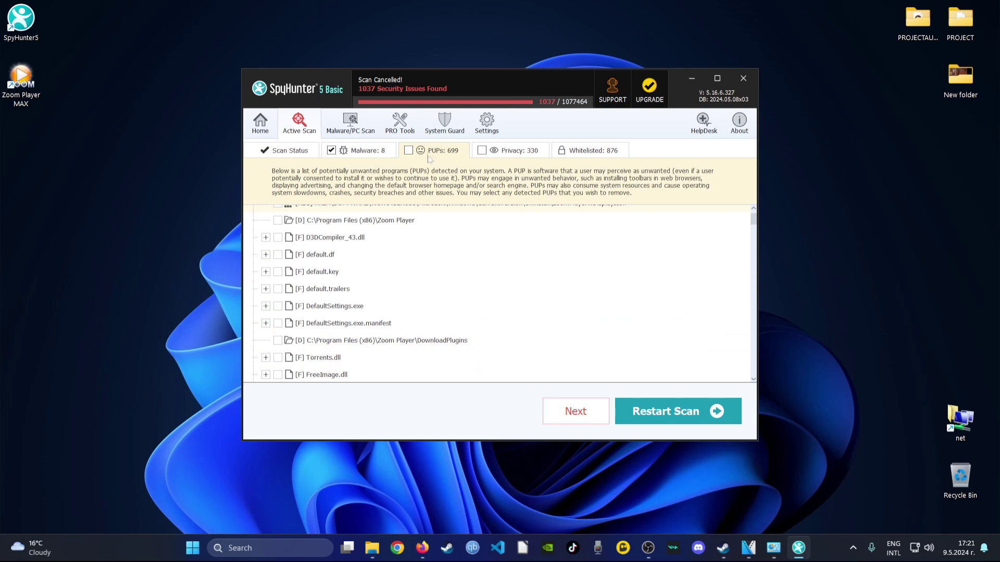
scroll(364, 256, "up", 5)
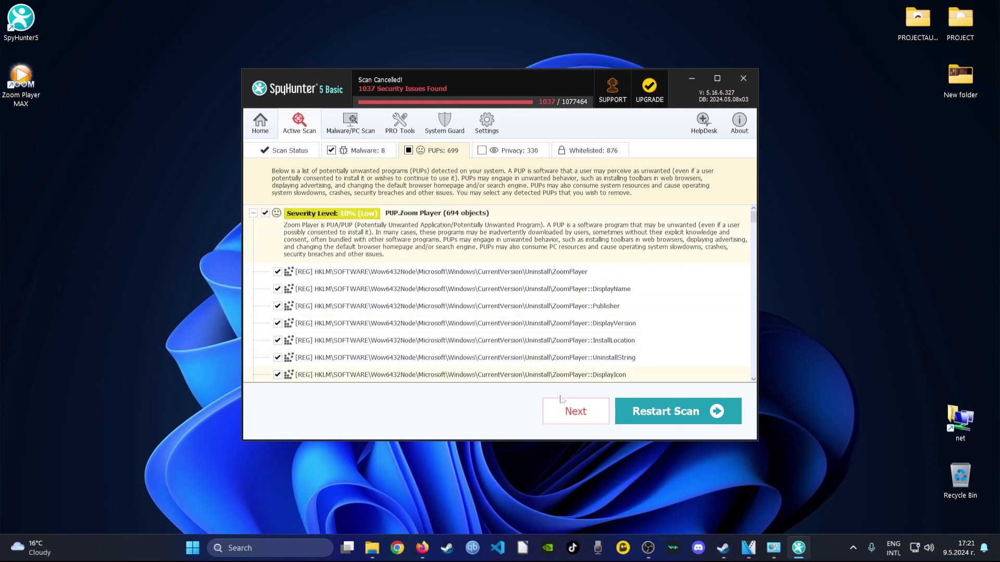
left_click(571, 411)
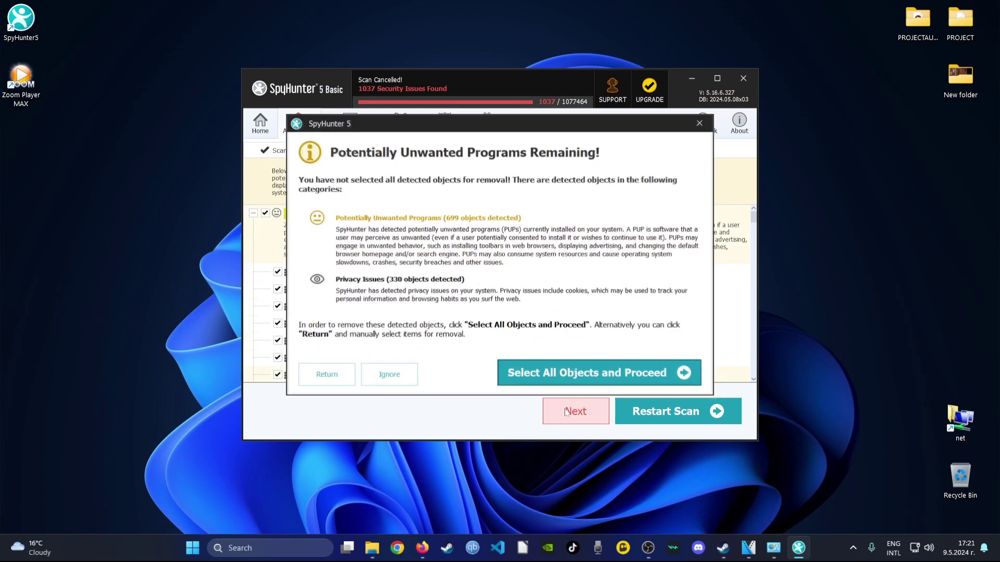
Select all detected objects and proceed with removal.
left_click(571, 375)
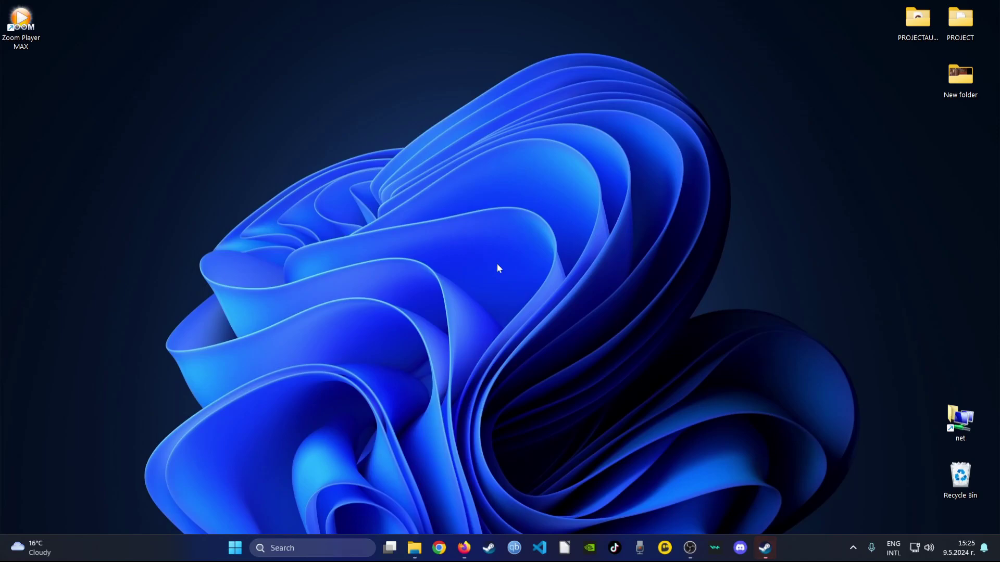
Search Windows for 'control panel' and open the best match.
left_click(303, 547)
type("control")
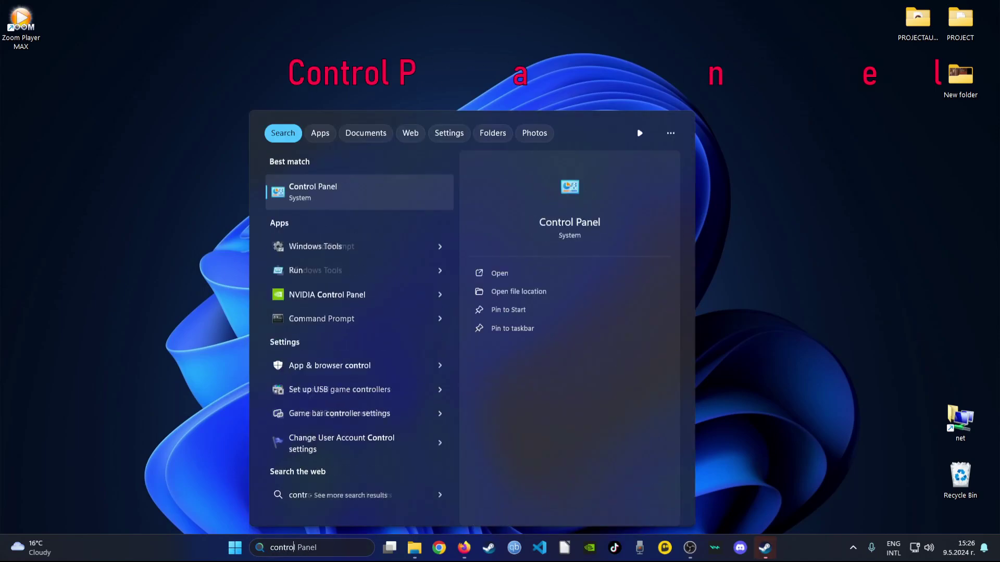
type(" panel")
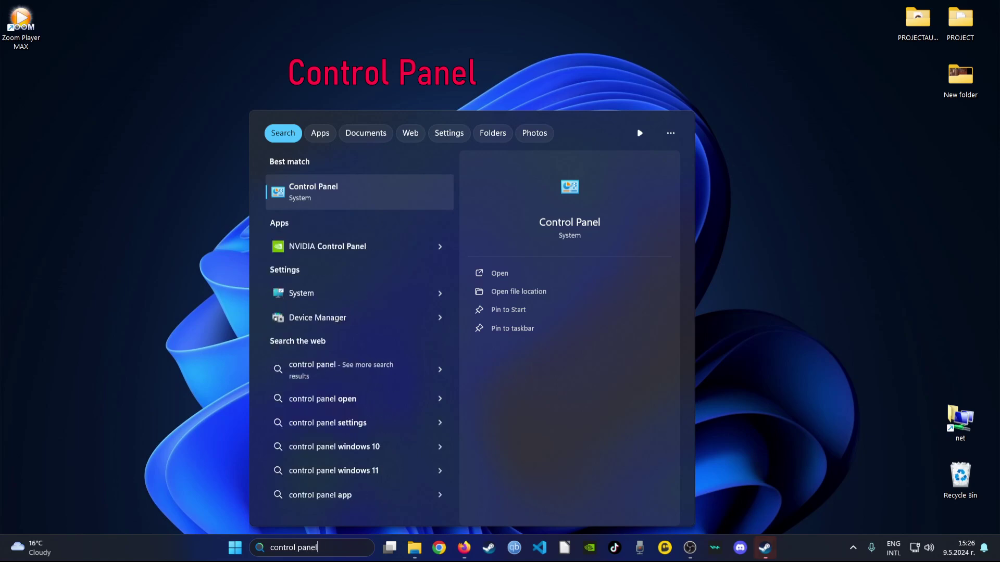
left_click(329, 188)
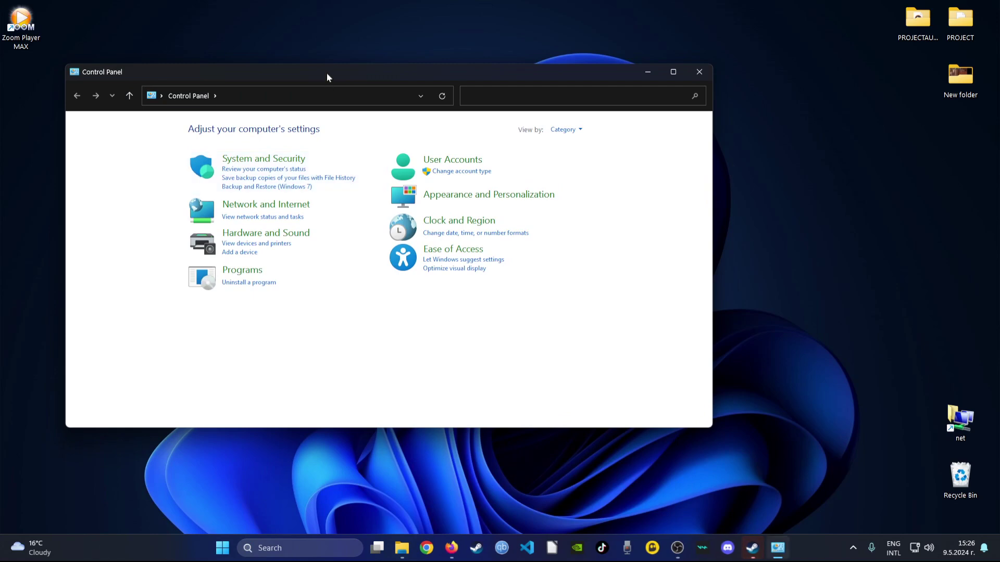
In Programs and Features, jump to Zoom Player at the list's end and start Uninstall/Change.
left_click_drag(327, 76, 427, 106)
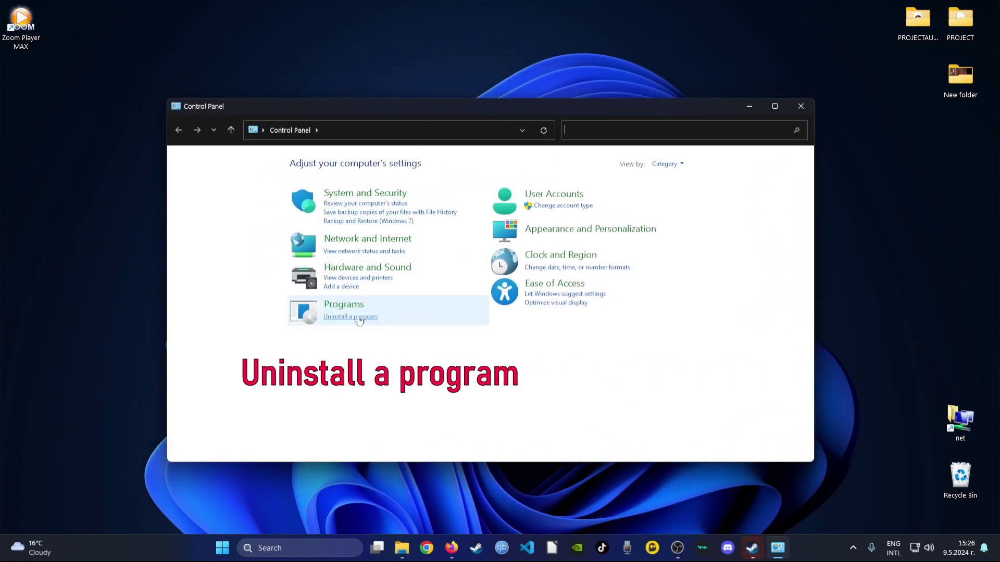
left_click(359, 317)
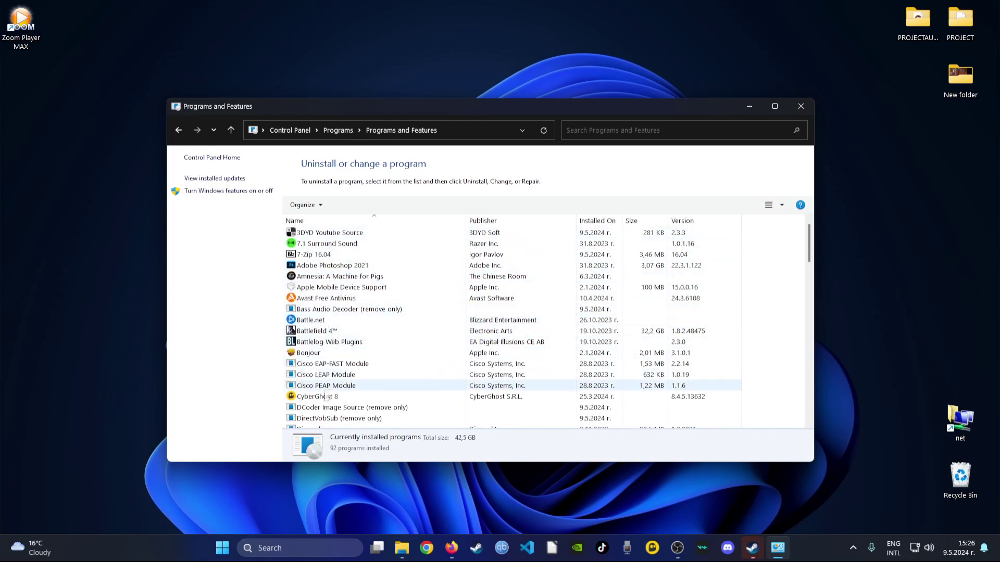
left_click(322, 266)
key("End")
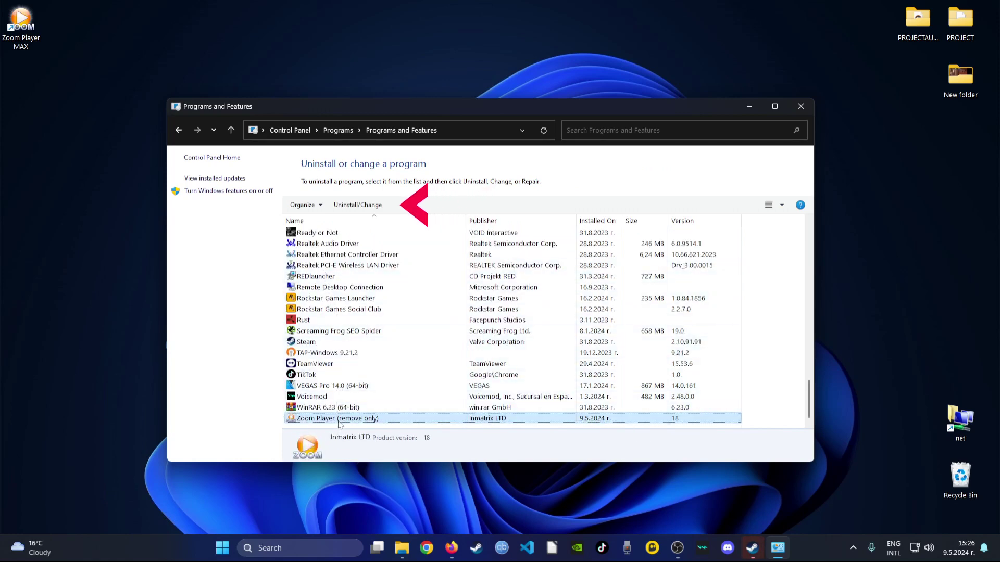
left_click(358, 204)
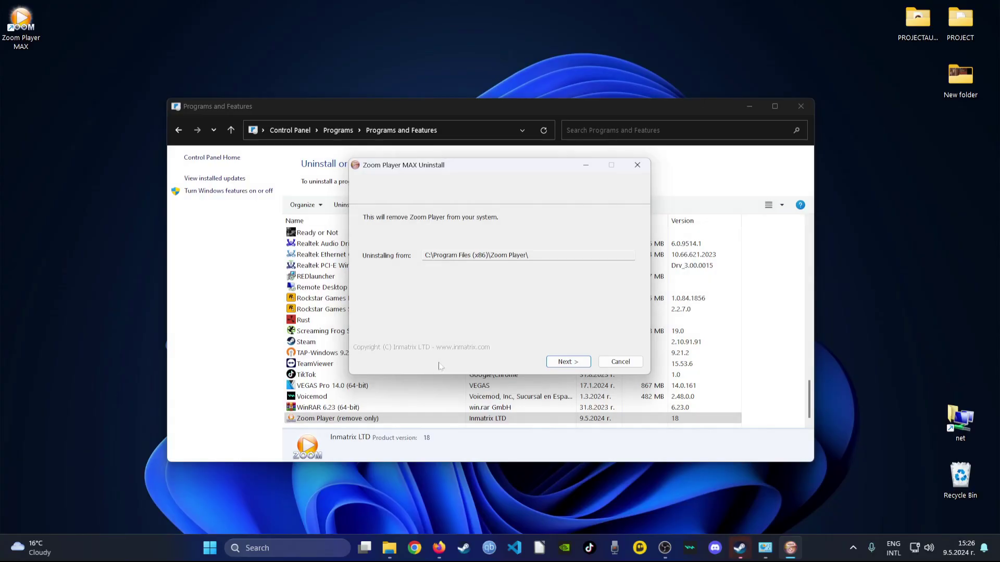
Complete and close the Zoom Player MAX uninstaller, then close Programs and Features.
left_click(567, 362)
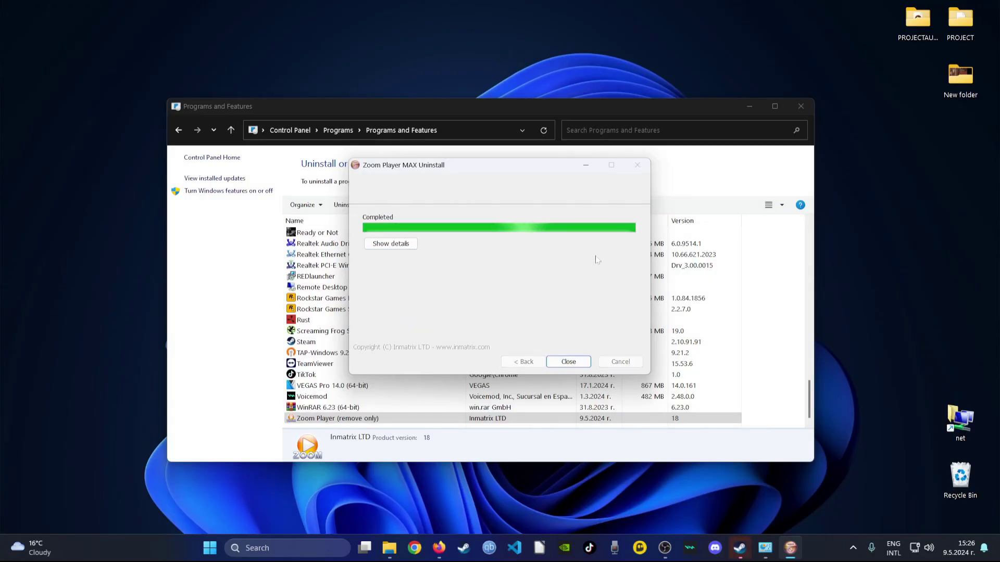
left_click(568, 362)
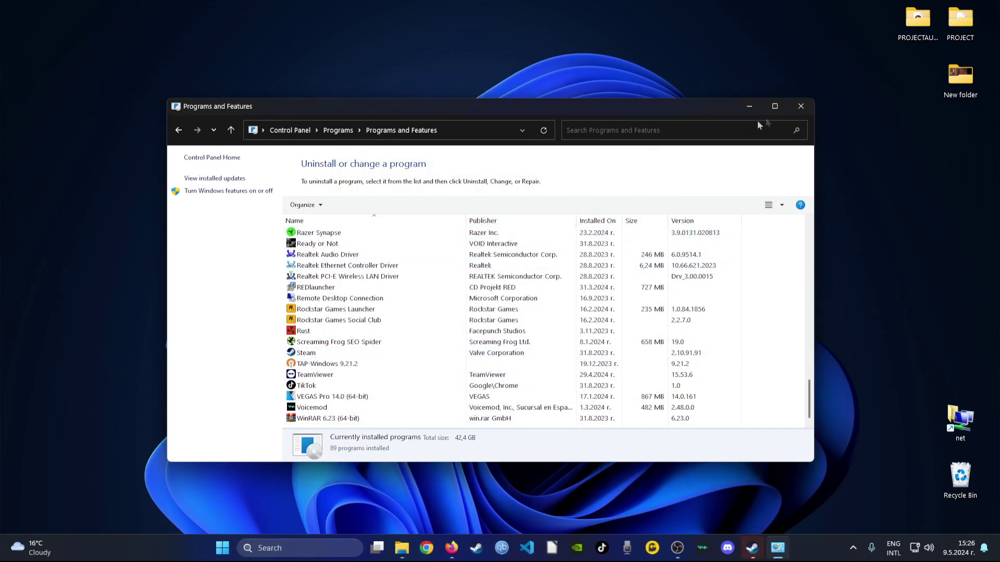
left_click(801, 107)
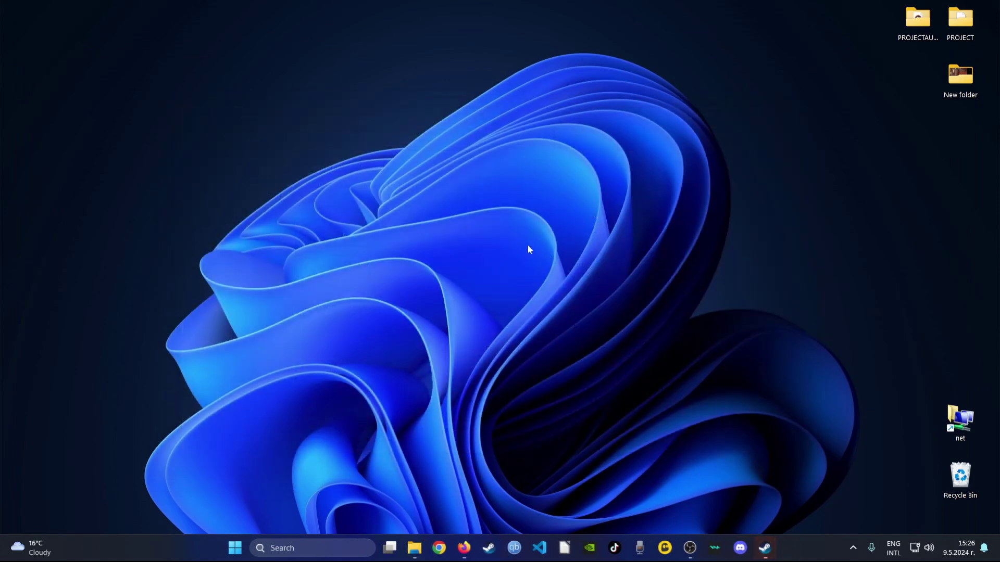